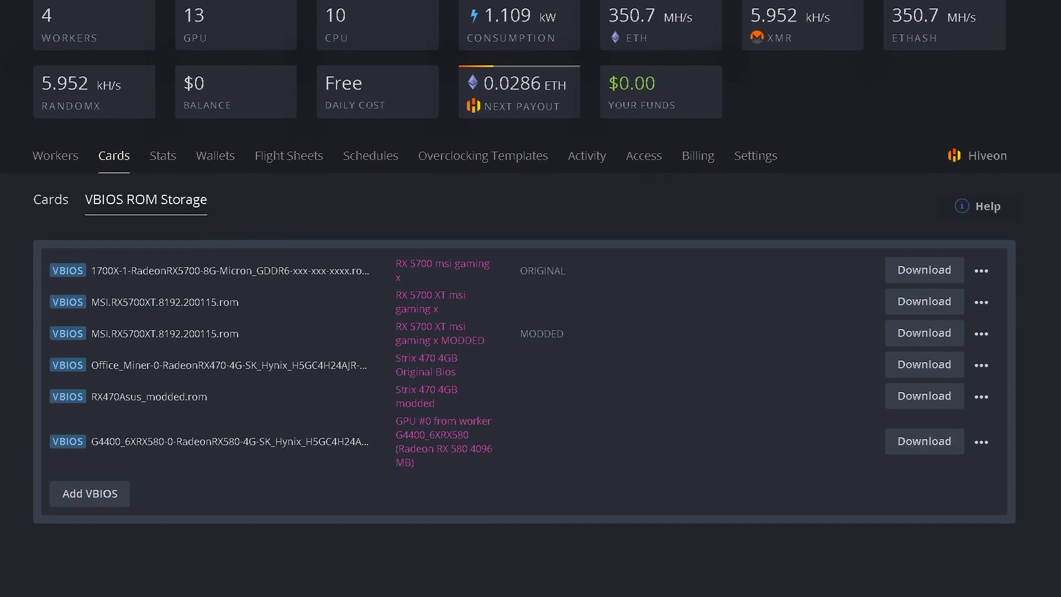
Open the options menu of the last stored ROM, the RX 580 ROM from G4400_6XRX580.
left_click(981, 442)
Rename the stored RX 580 ROM entry to 'Sapphire RX580 4GB Original' and save it.
left_click(947, 472)
triple_click(467, 560)
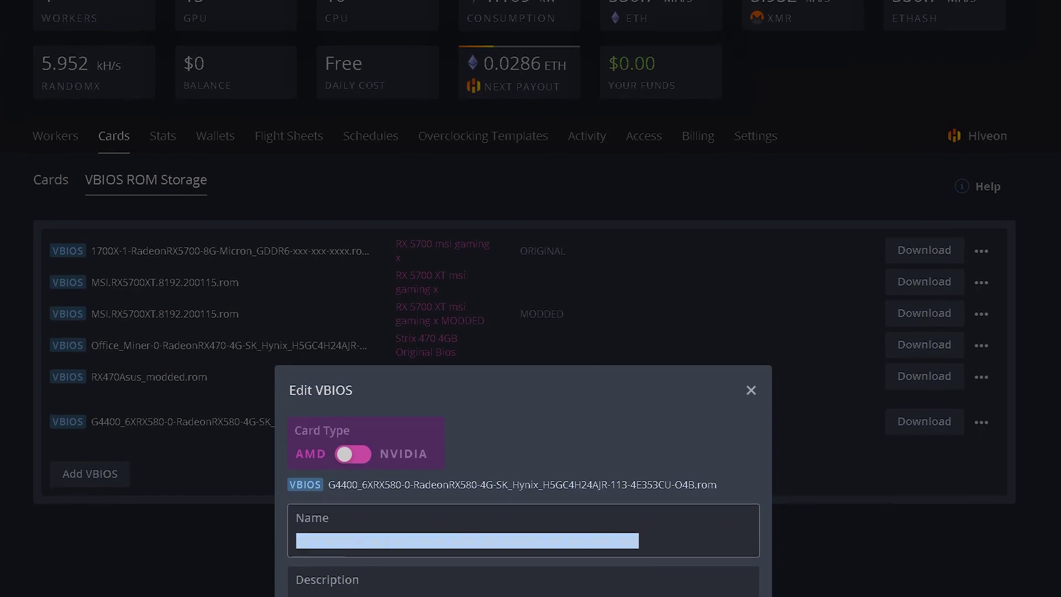
type("Sapphire ")
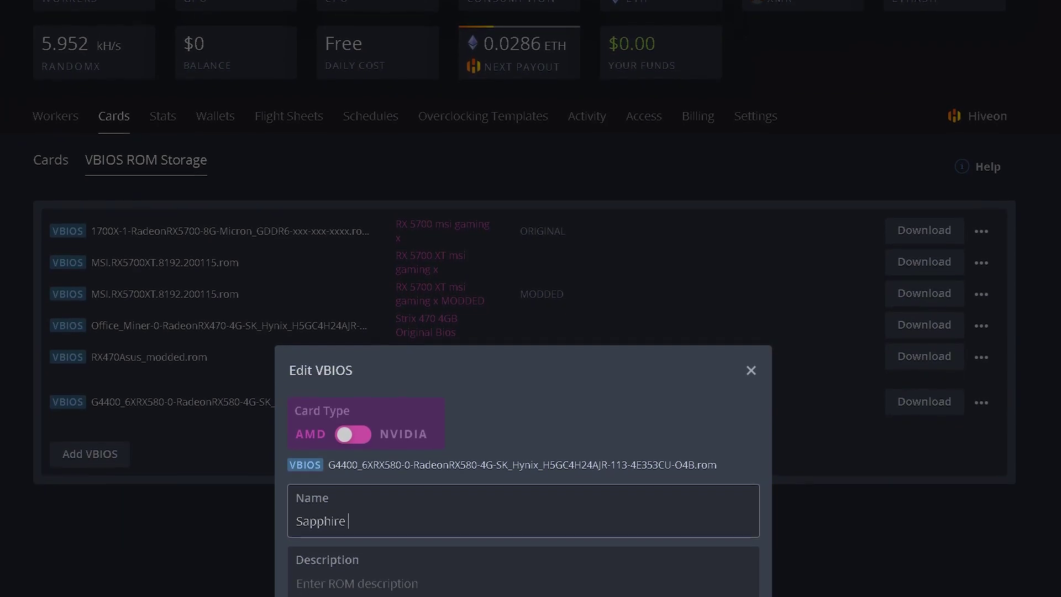
type("RX580 4GB O")
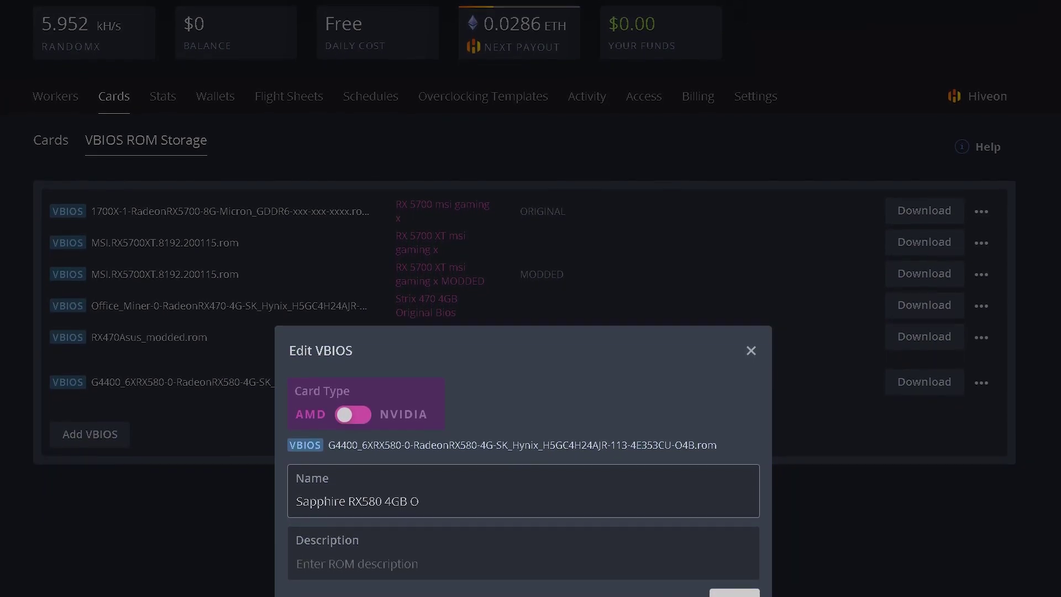
type("riginal")
key("ctrl+a")
key("Tab")
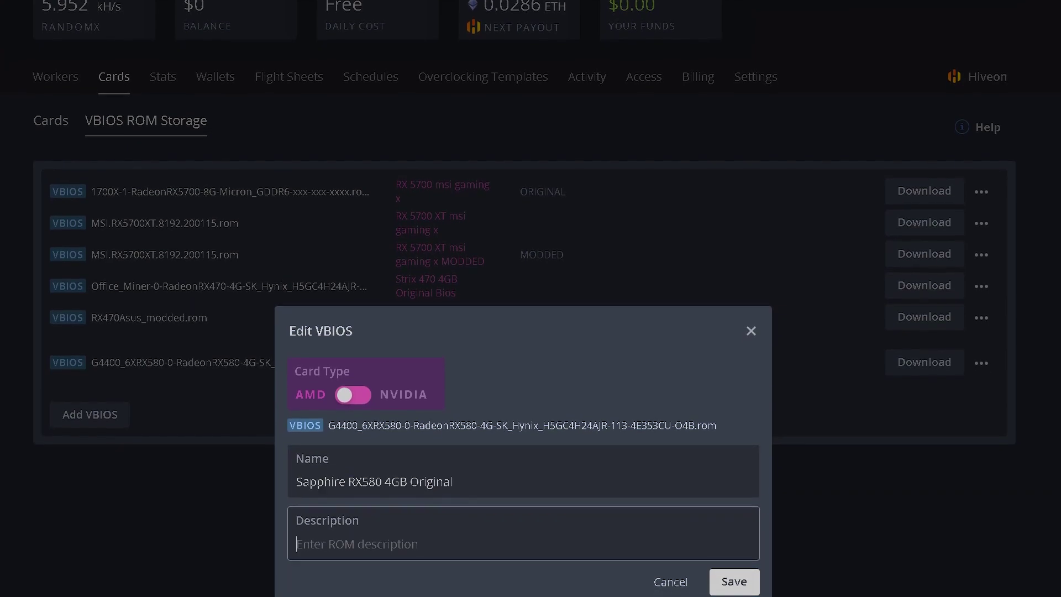
key("Return")
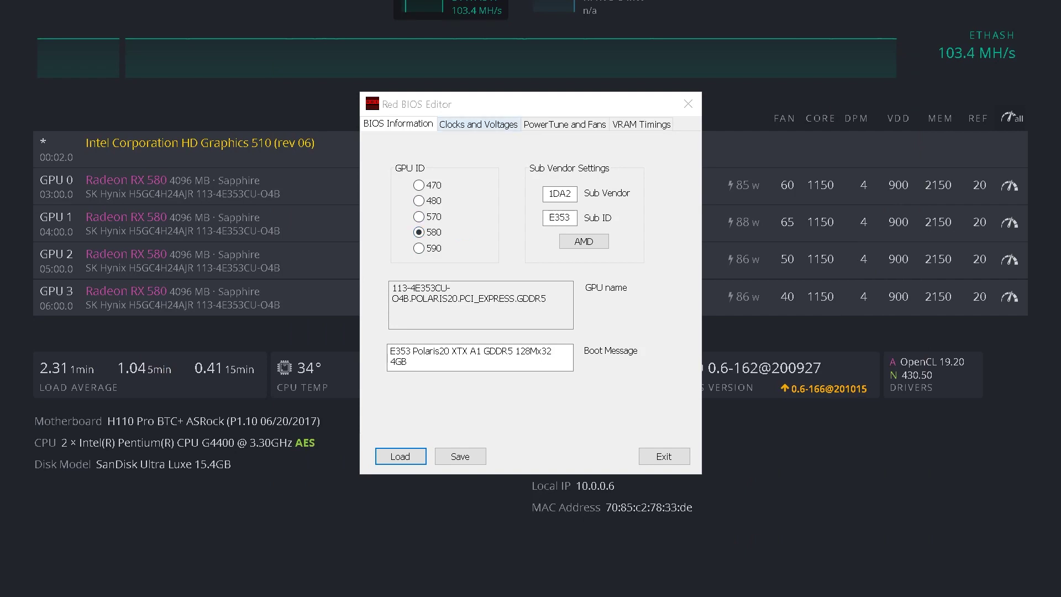
Paste a tighter strap into the 1500 MHz timing and copy it into 1750 and 2000 MHz.
key("ctrl+Tab")
key("ctrl+Tab")
key("ctrl+Tab")
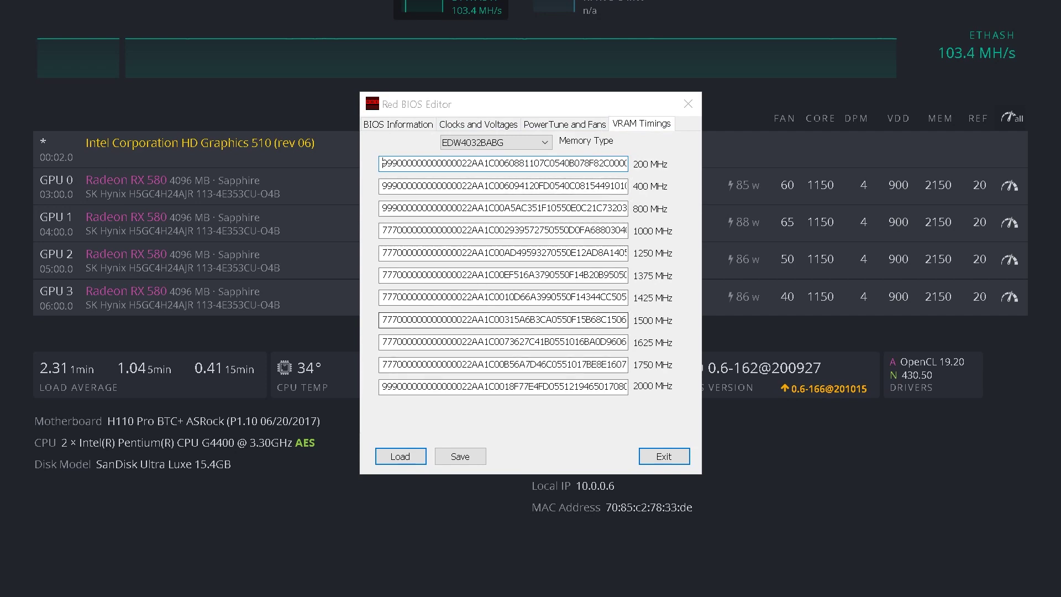
key("Tab")
key("Tab")
key("Tab")
key("Tab")
key("Tab")
key("Tab")
key("Tab")
key("ctrl+v")
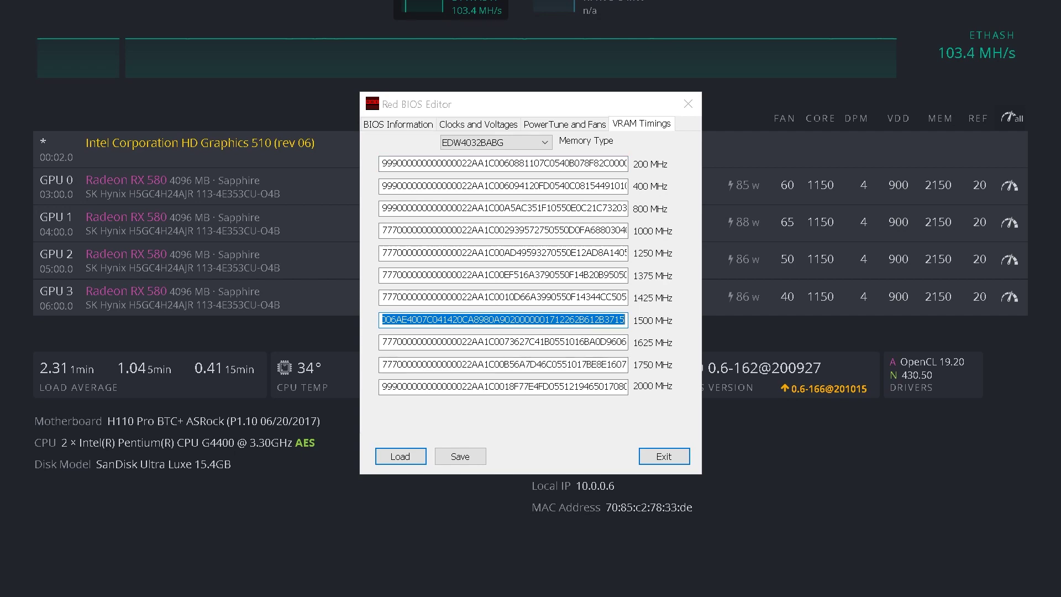
key("Tab")
key("Tab")
key("ctrl+v")
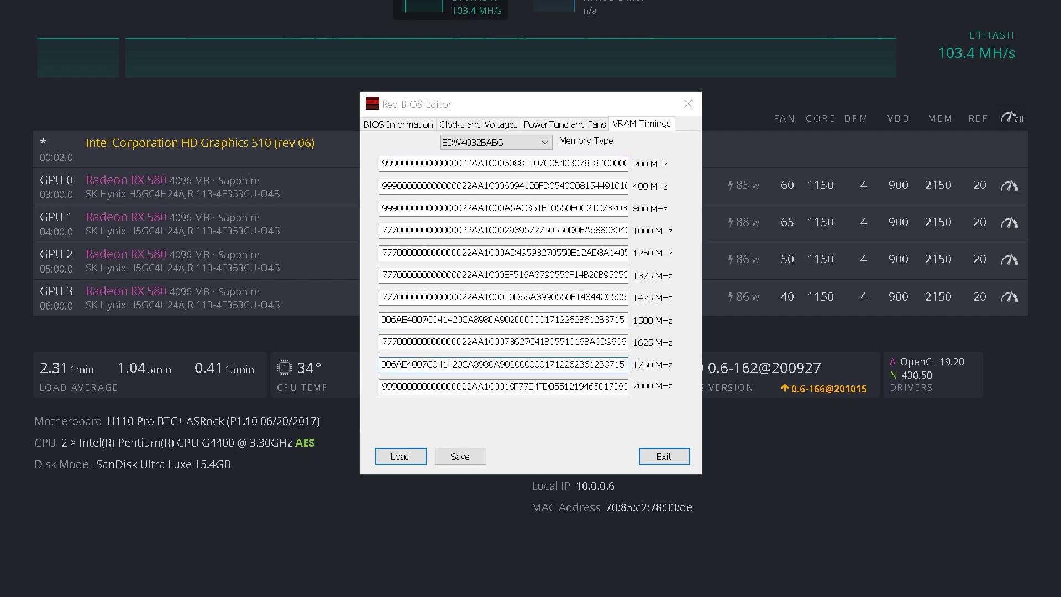
key("Tab")
key("ctrl+v")
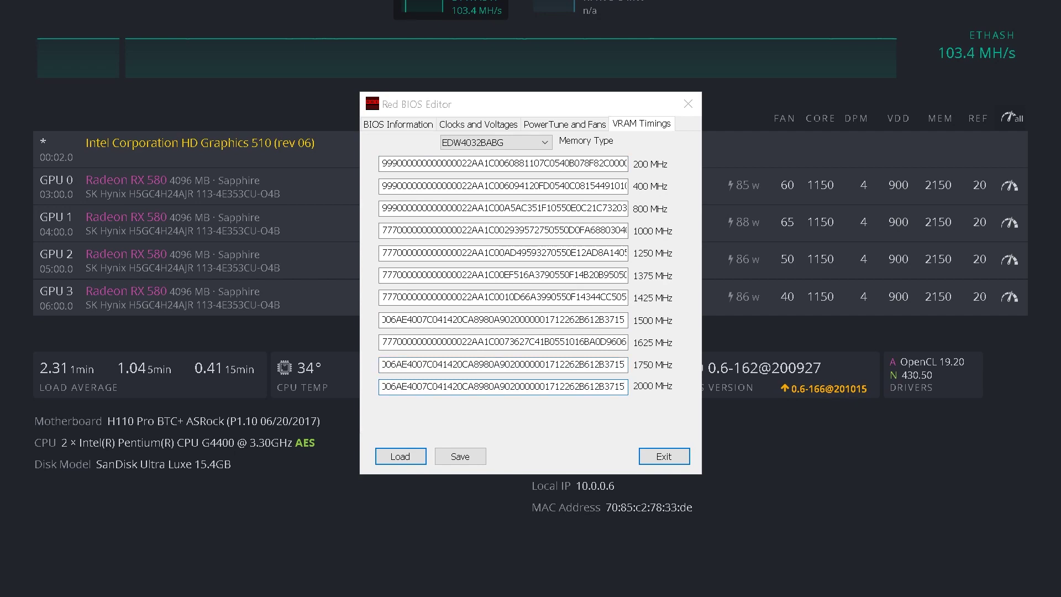
Replace the 1425 MHz strap with a new one and reuse it for 1625 MHz.
left_click(503, 297)
key("ctrl+a")
key("ctrl+v")
key("ctrl+a")
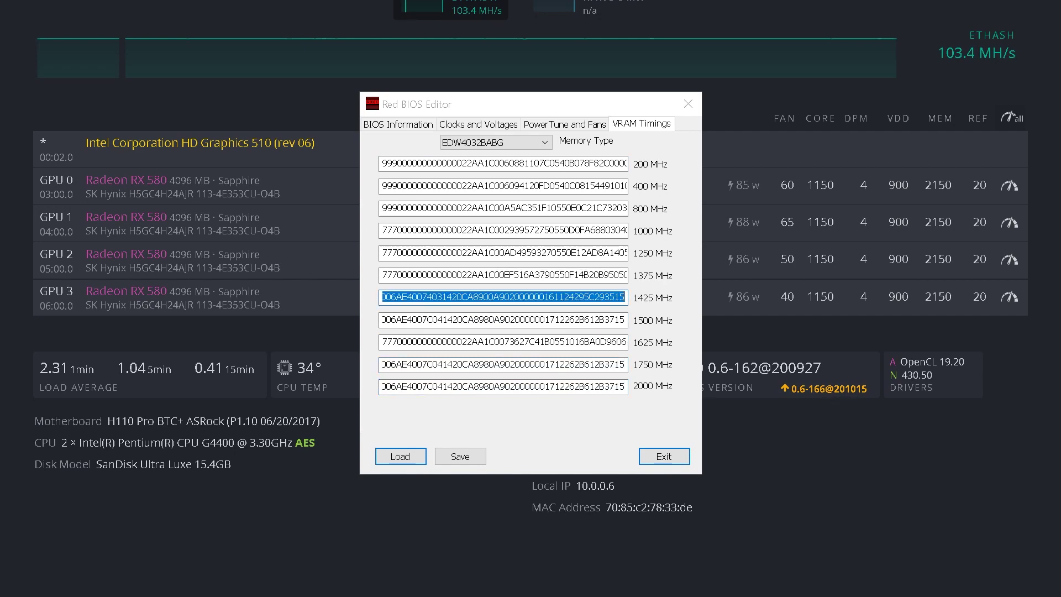
key("ctrl+c")
key("Tab")
key("Tab")
key("ctrl+v")
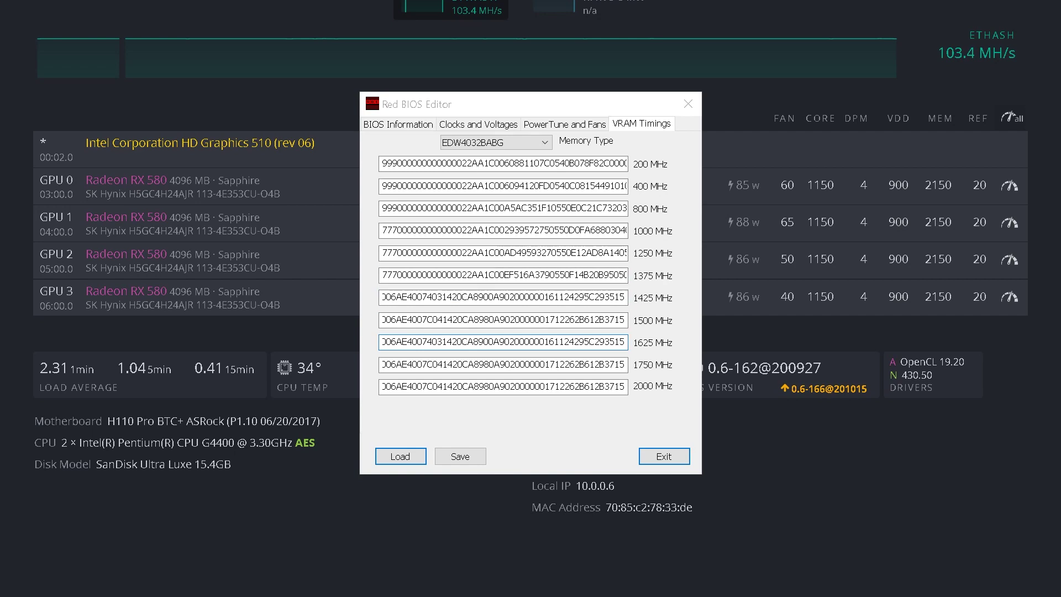
Replace the 1375 MHz strap with a new one and copy it into 1425 and 1500 MHz.
left_click(503, 274)
key("ctrl+a")
key("ctrl+v")
key("ctrl+a")
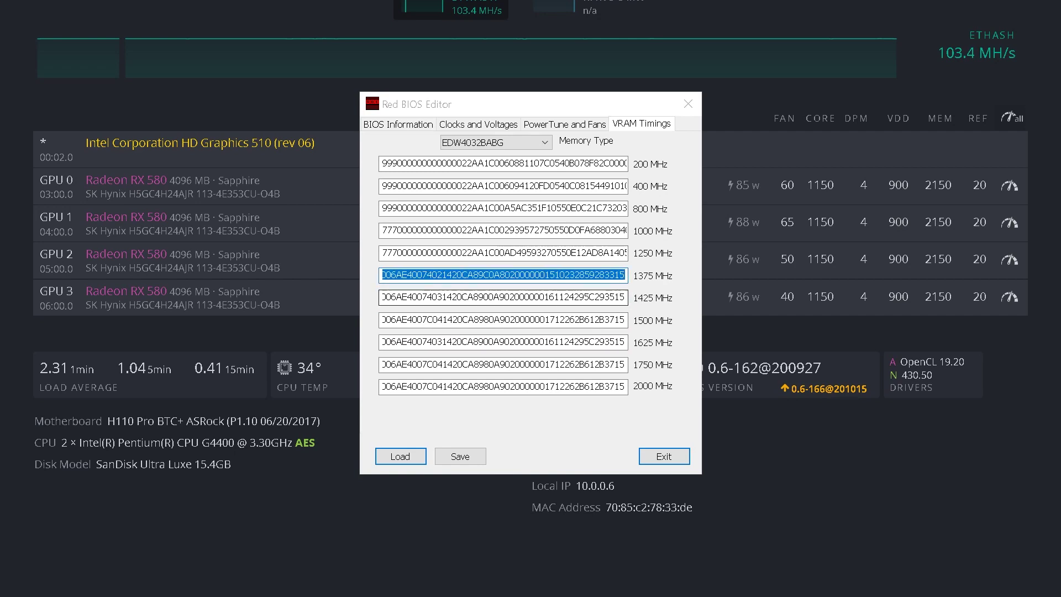
key("Tab")
key("ctrl+v")
key("ctrl+a")
key("ctrl+v")
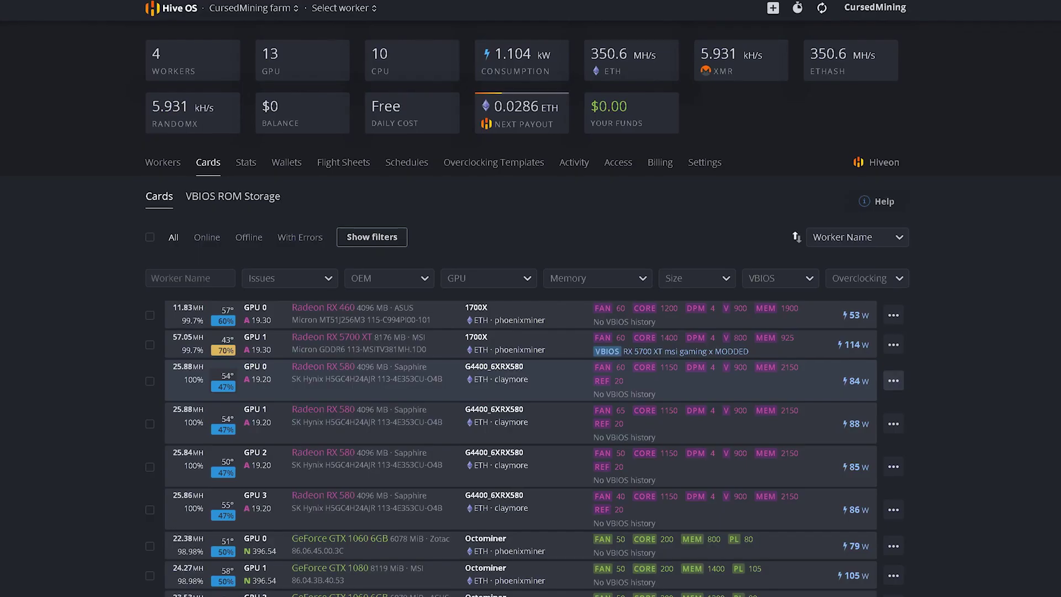
left_click(895, 380)
Select RX580_modded.rom as the VBIOS to flash on GPUs 0, 1, 2 and 3.
left_click(917, 405)
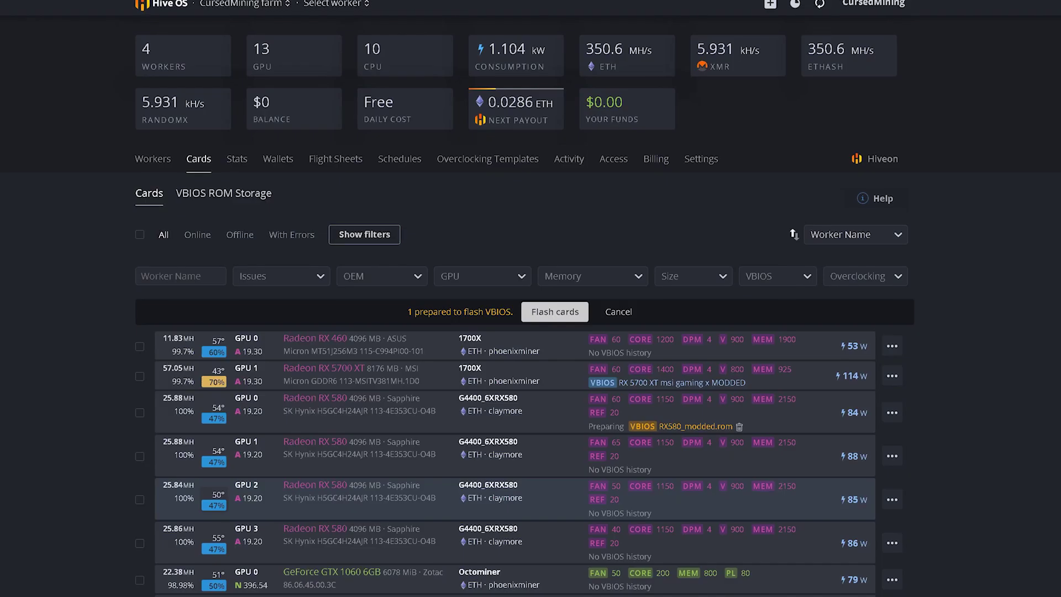
left_click(730, 509)
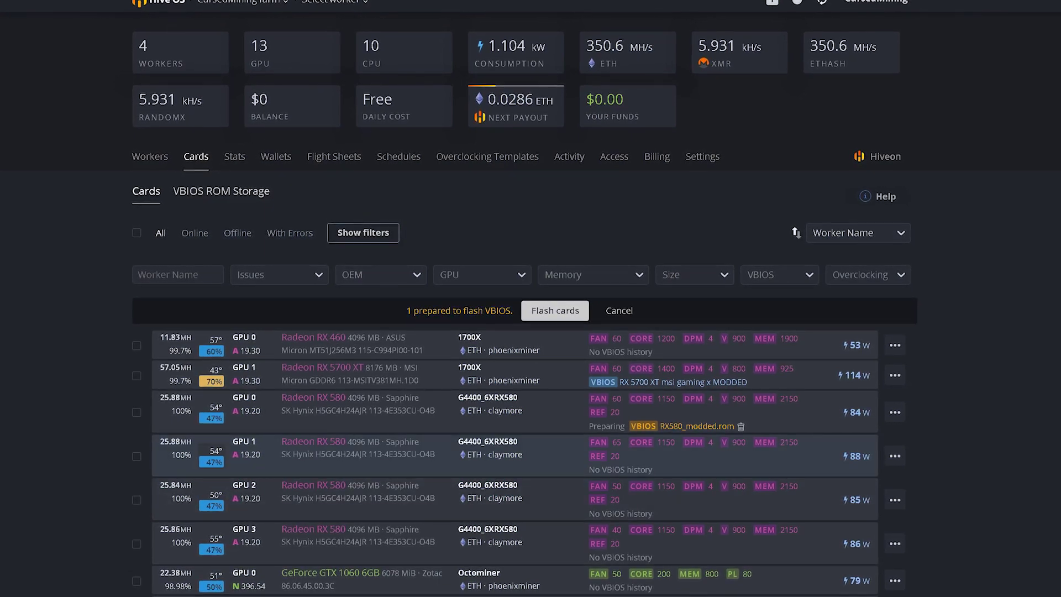
left_click(895, 455)
left_click(933, 480)
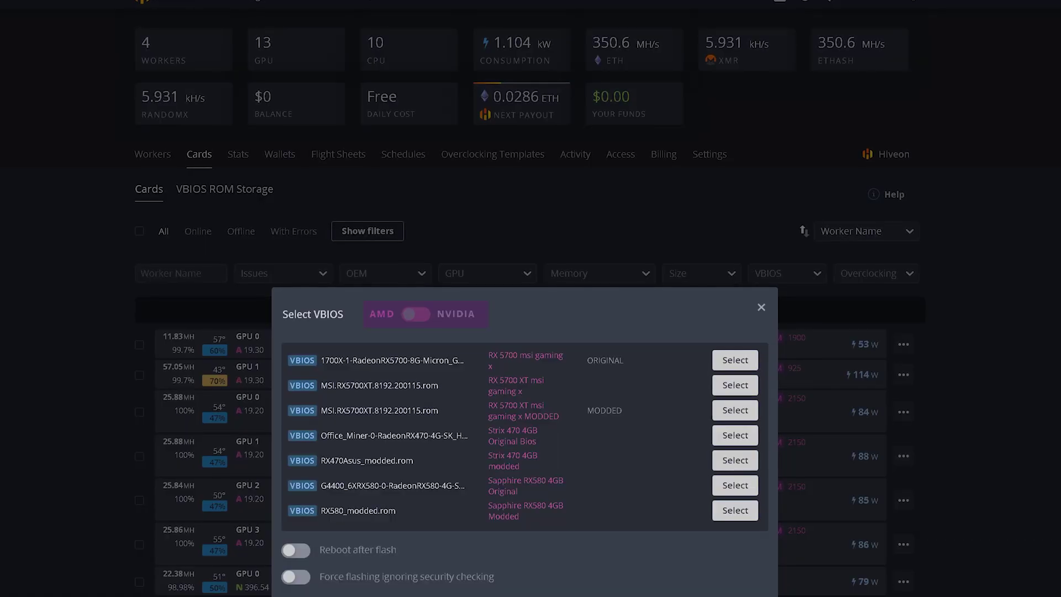
left_click(732, 509)
left_click(899, 500)
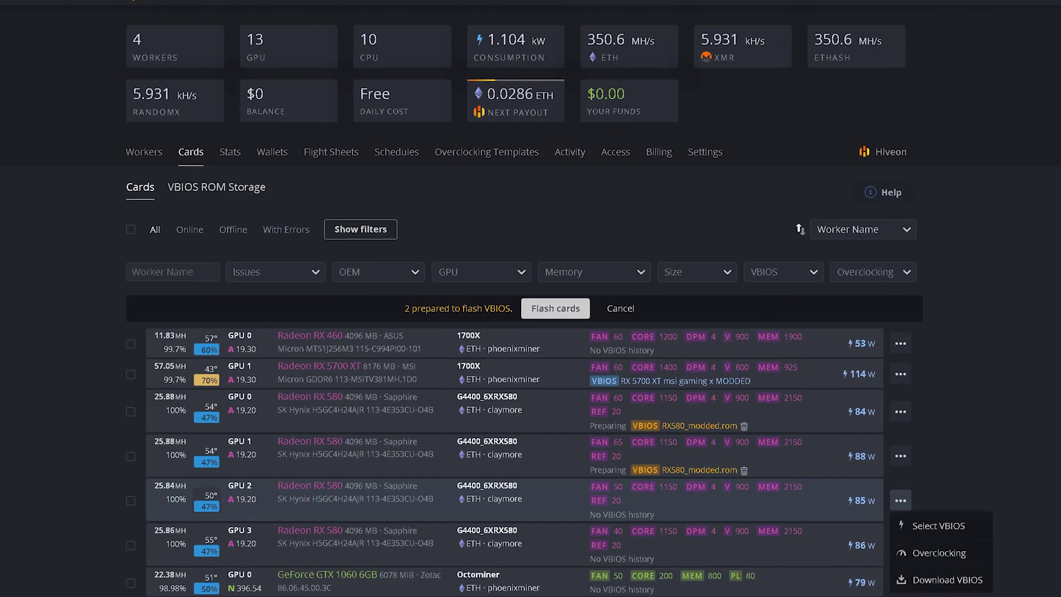
left_click(939, 526)
left_click(738, 510)
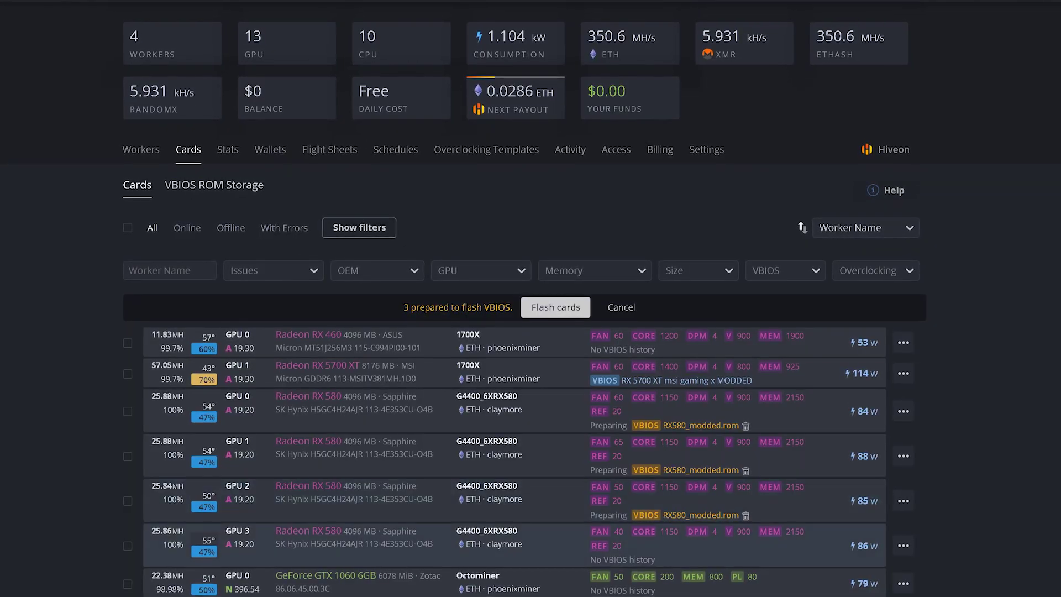
left_click(903, 545)
left_click(946, 573)
left_click(738, 509)
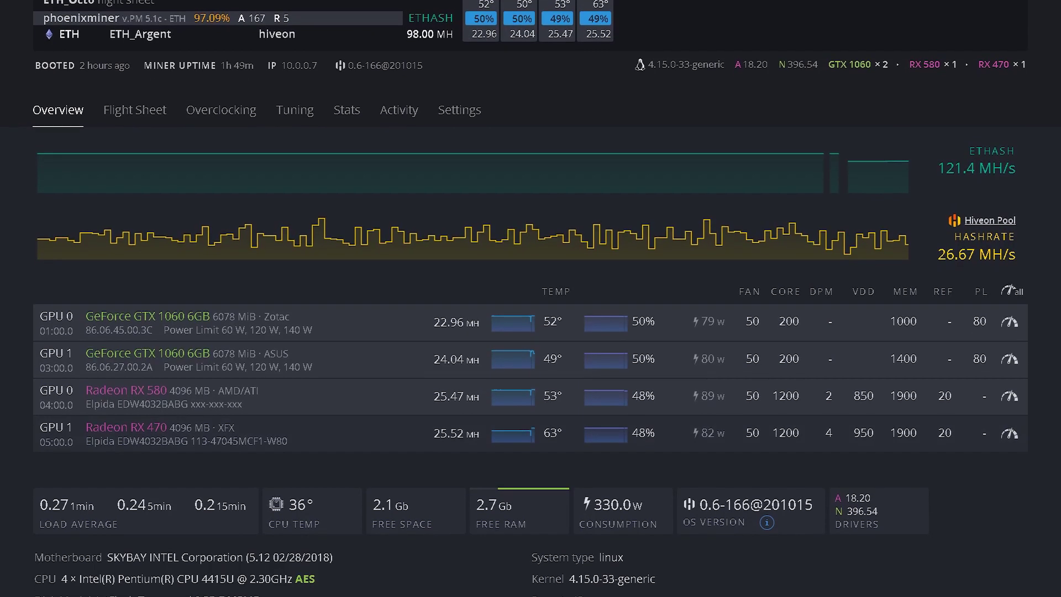
From the worker's Overclocking settings, start Download VBIOS and expand the GPU index list.
left_click(135, 110)
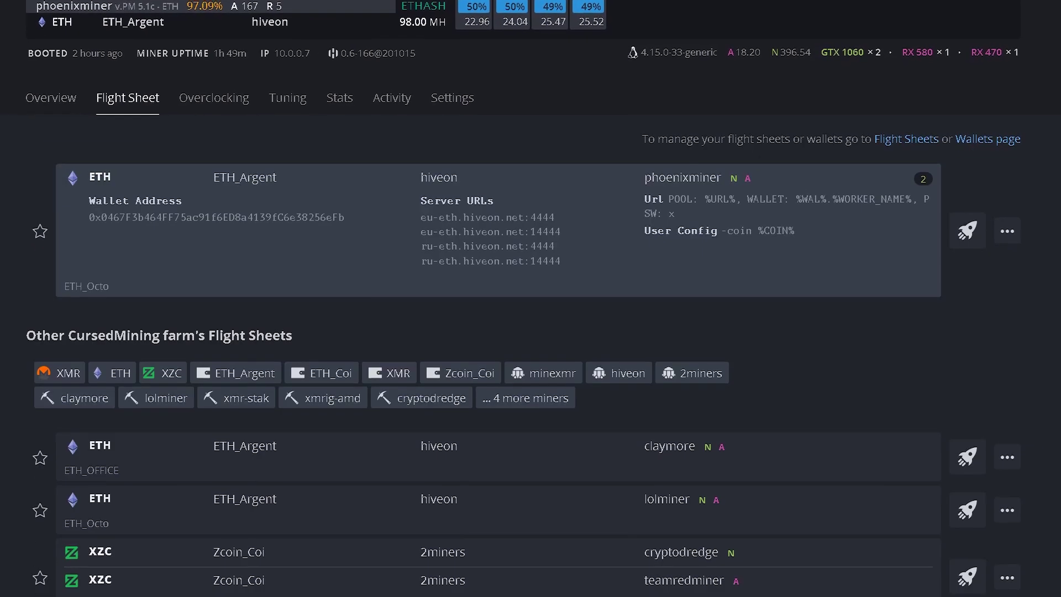
left_click(214, 91)
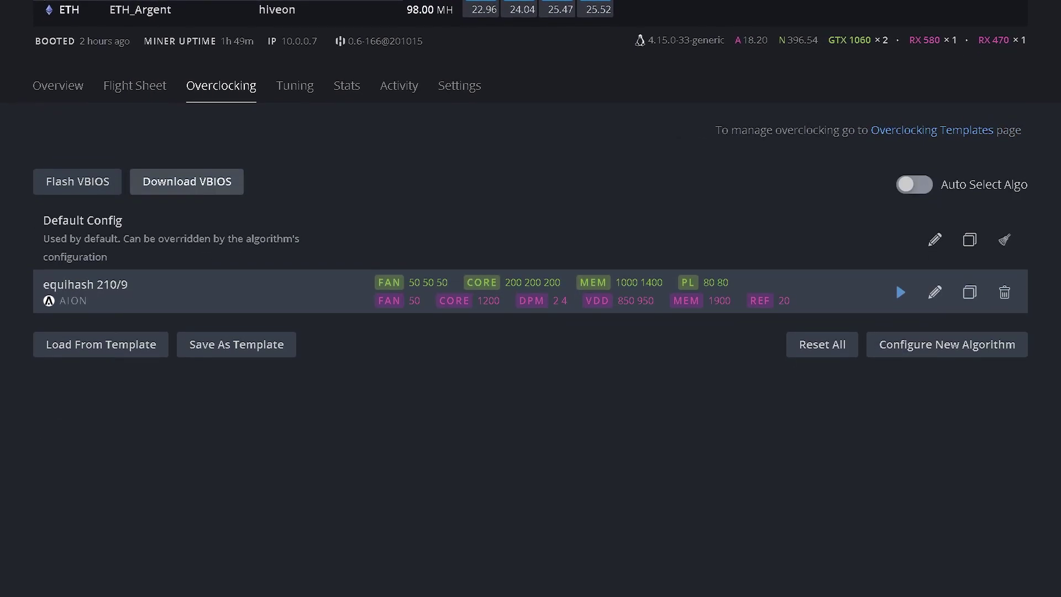
left_click(179, 187)
left_click(523, 472)
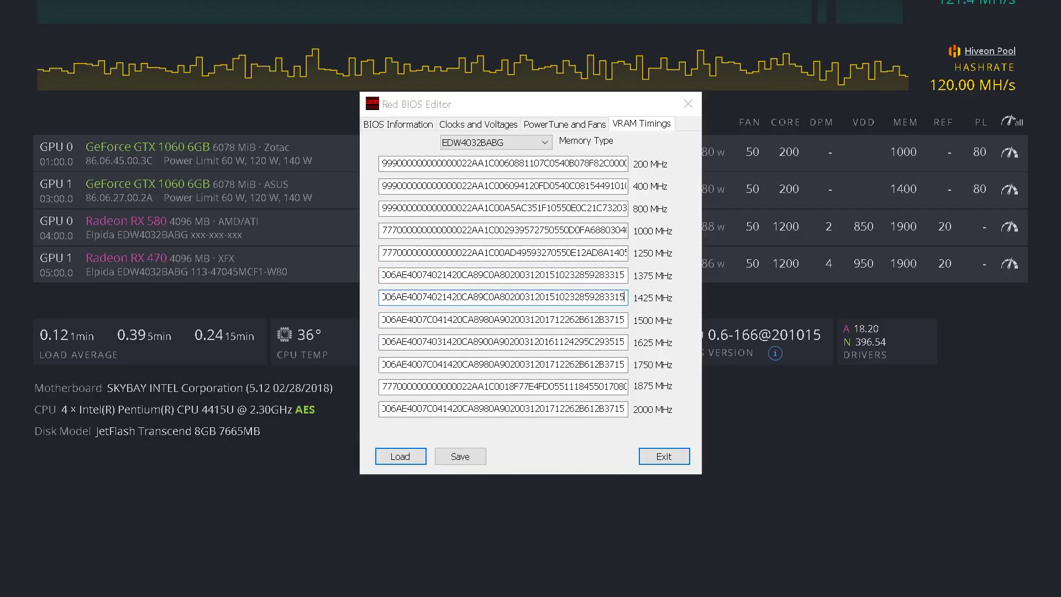
Save the current ROM, paste a tighter strap into the Elpida ROM's 1425 MHz timing, and save it.
left_click(460, 455)
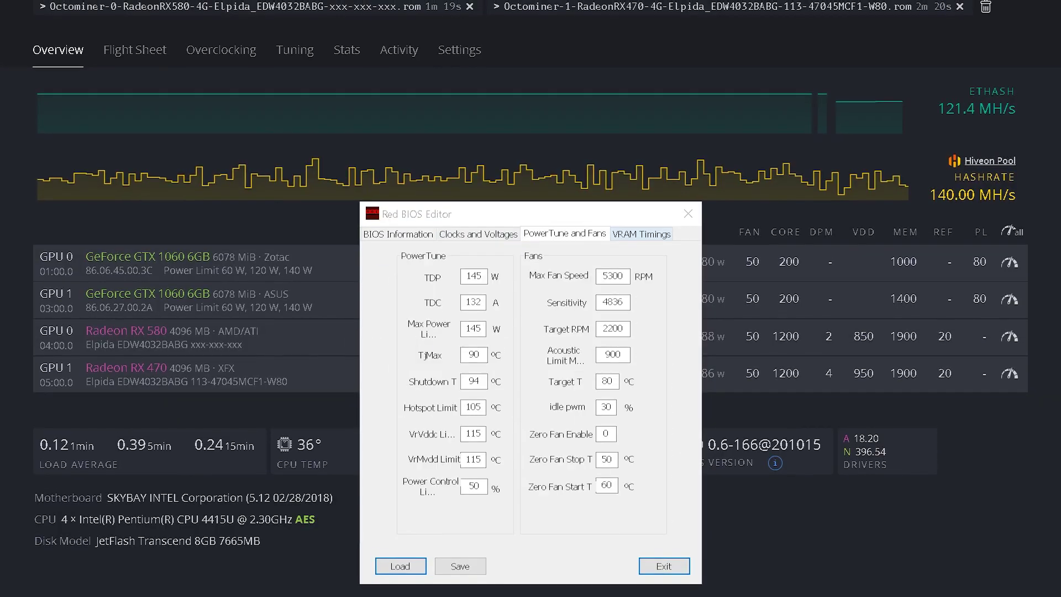
left_click(641, 233)
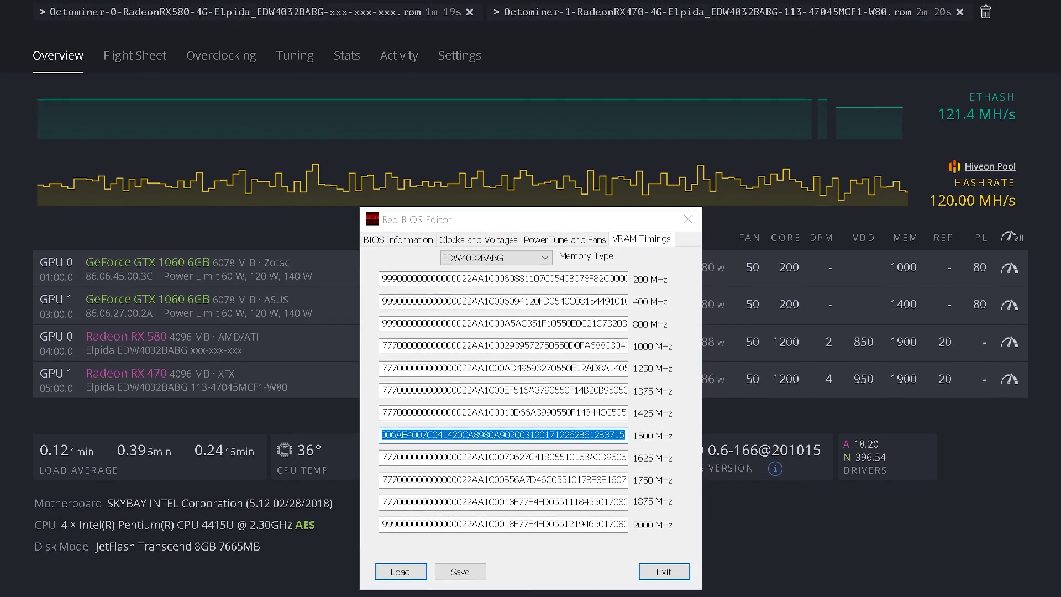
left_click(503, 418)
key("ctrl+a")
key("ctrl+v")
left_click(589, 462)
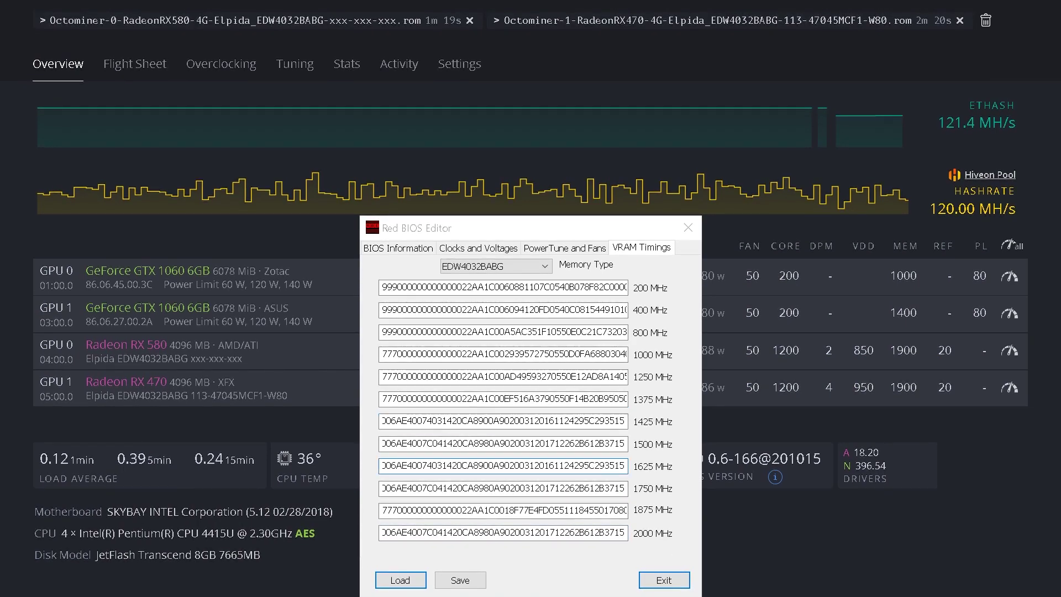
left_click(460, 580)
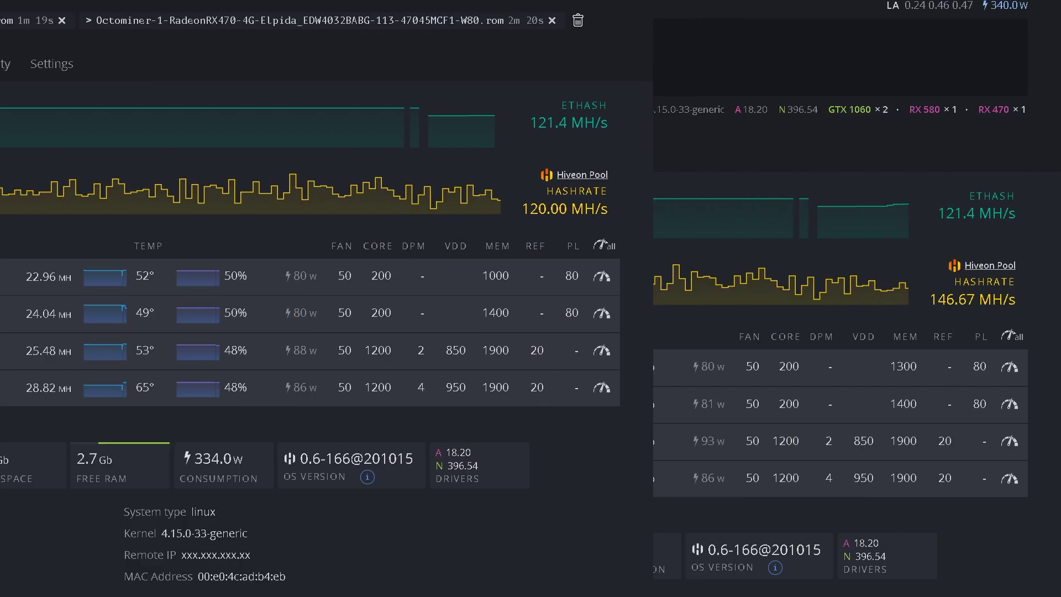